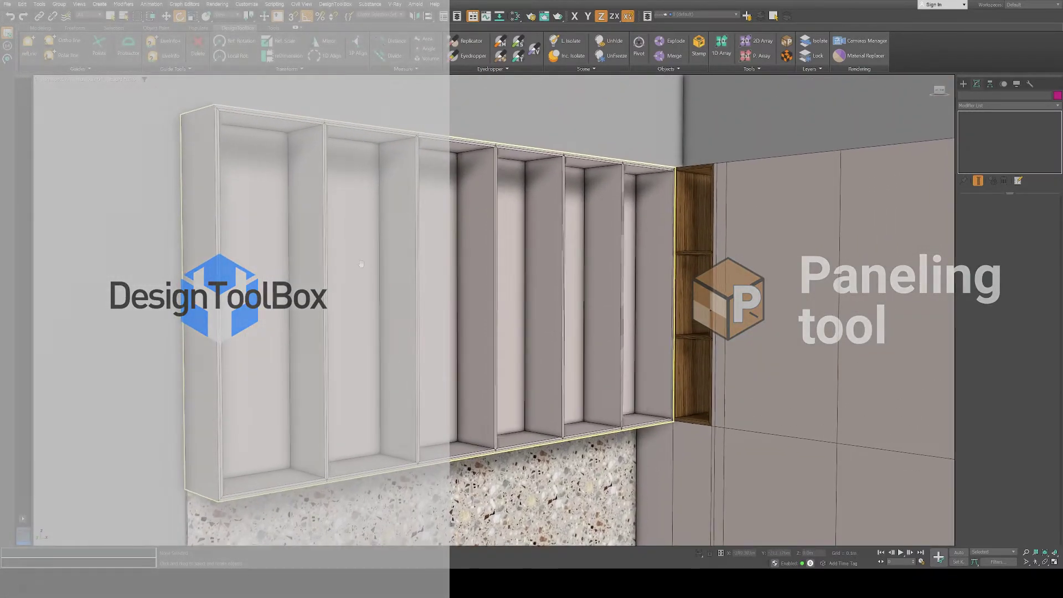
Cover all six upper wall cabinet openings with door panels snapped to the cabinet corners.
{"action": "left_click", "coordinate": [788, 40]}
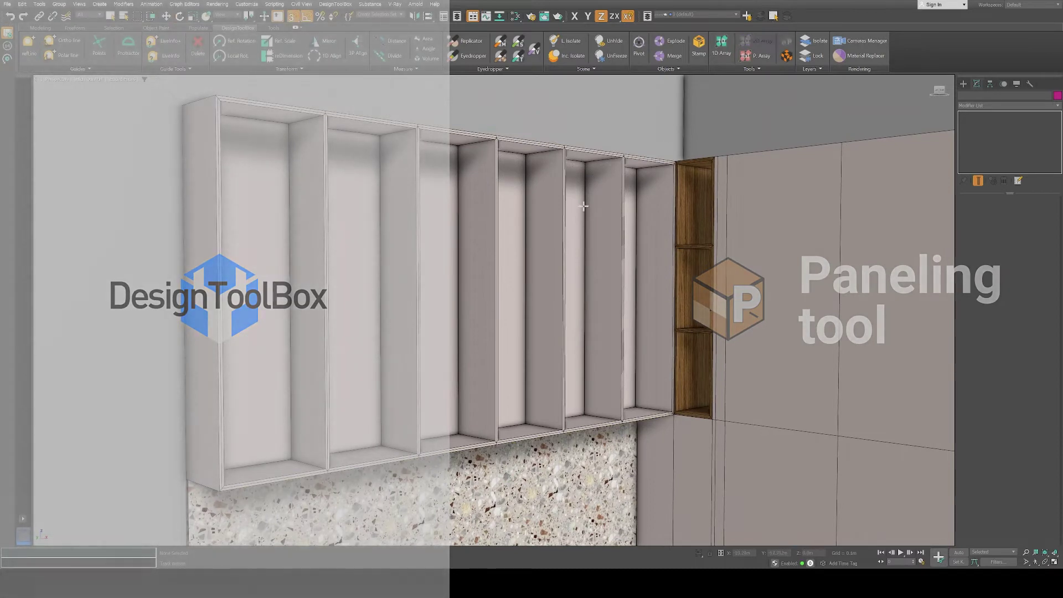
{"action": "left_click", "coordinate": [222, 491]}
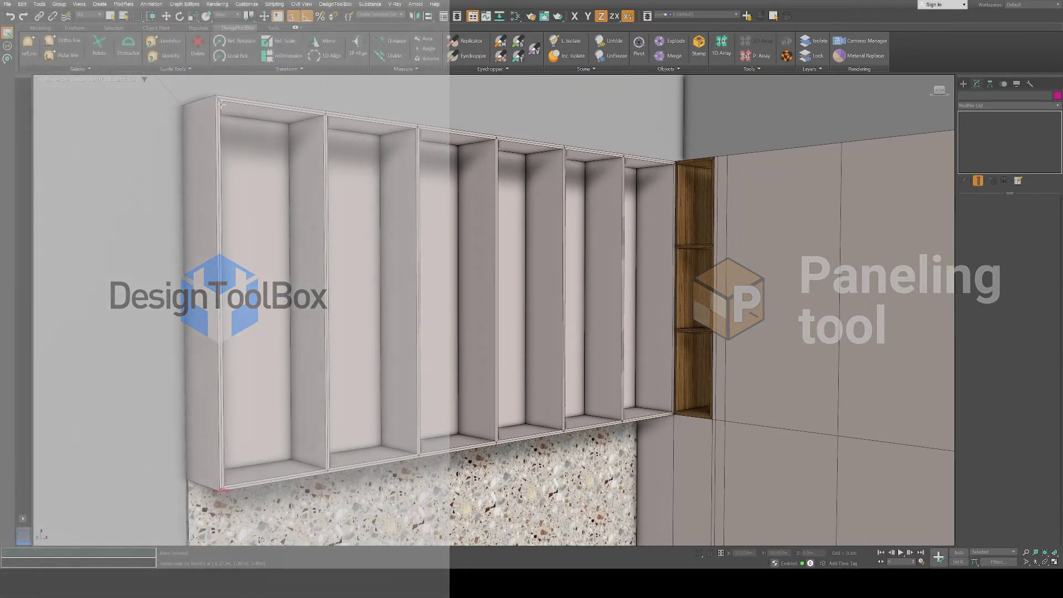
{"action": "left_click", "coordinate": [216, 94]}
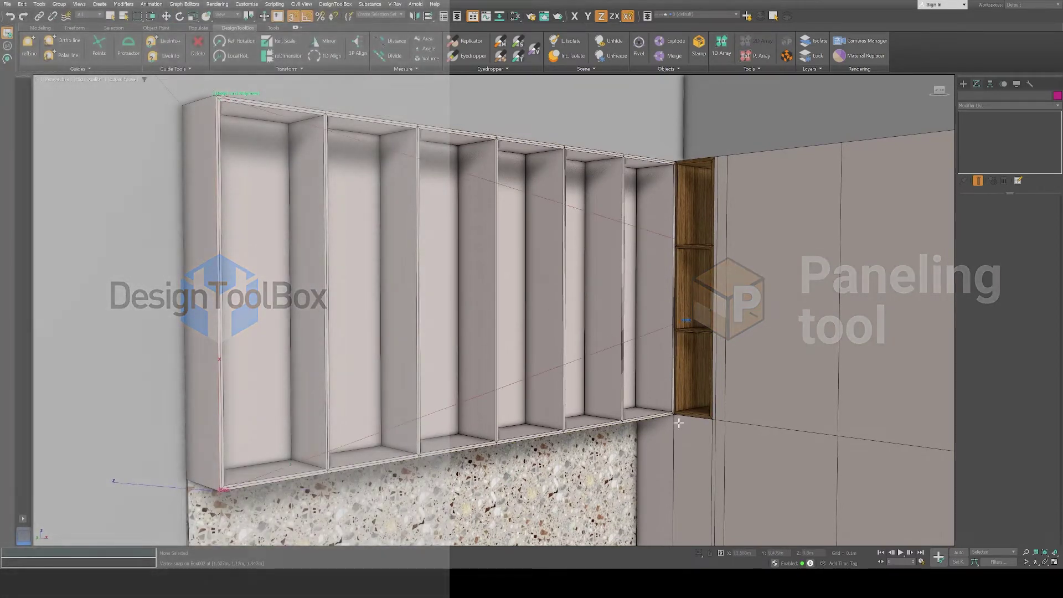
{"action": "left_click", "coordinate": [676, 415]}
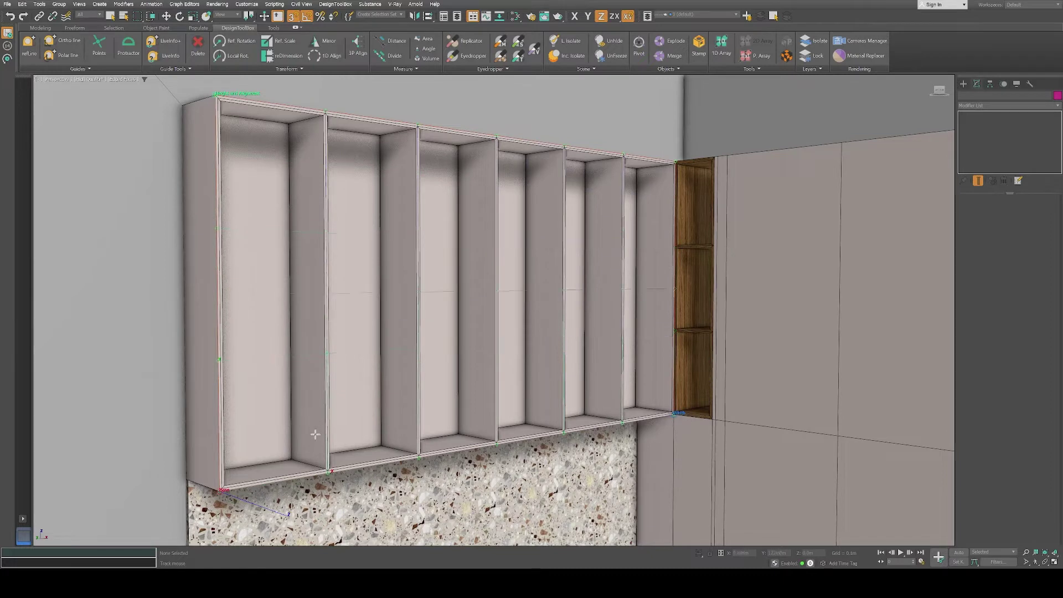
{"action": "left_click", "coordinate": [269, 484]}
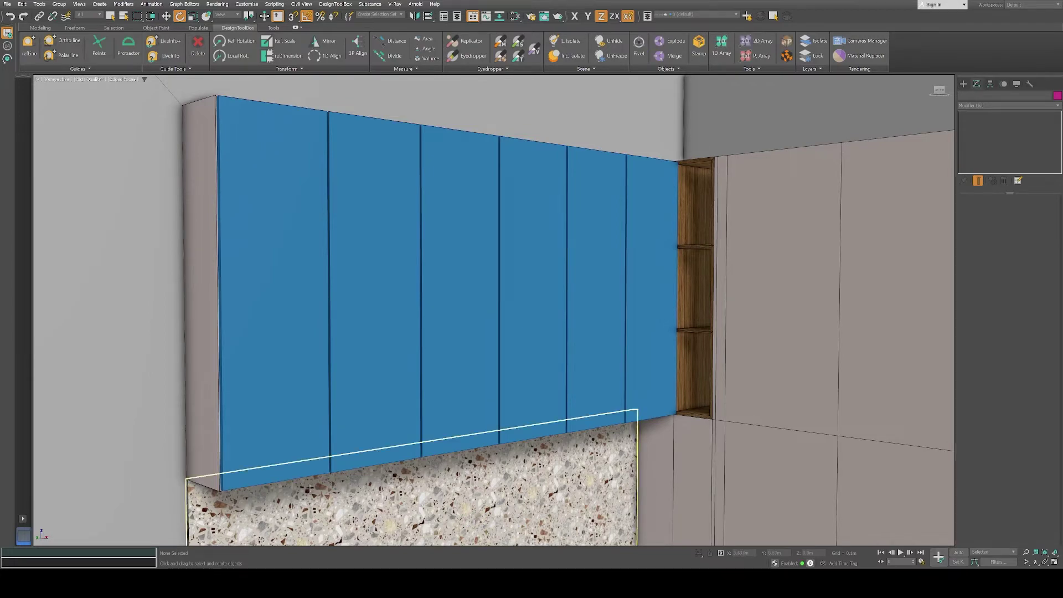
{"action": "middle_click_drag", "start_coordinate": [543, 420], "coordinate": [547, 97]}
Front the six base cabinets with cyan doors, then select the two leftmost doors.
{"action": "key", "text": "s"}
{"action": "left_click", "coordinate": [268, 445]}
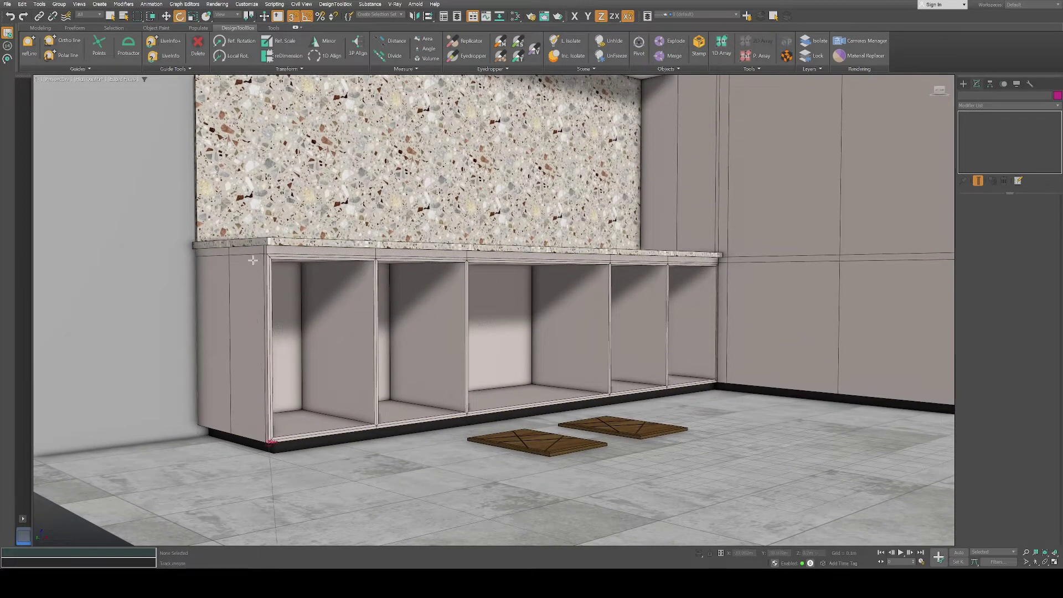
{"action": "left_click", "coordinate": [268, 252]}
{"action": "left_click", "coordinate": [719, 381]}
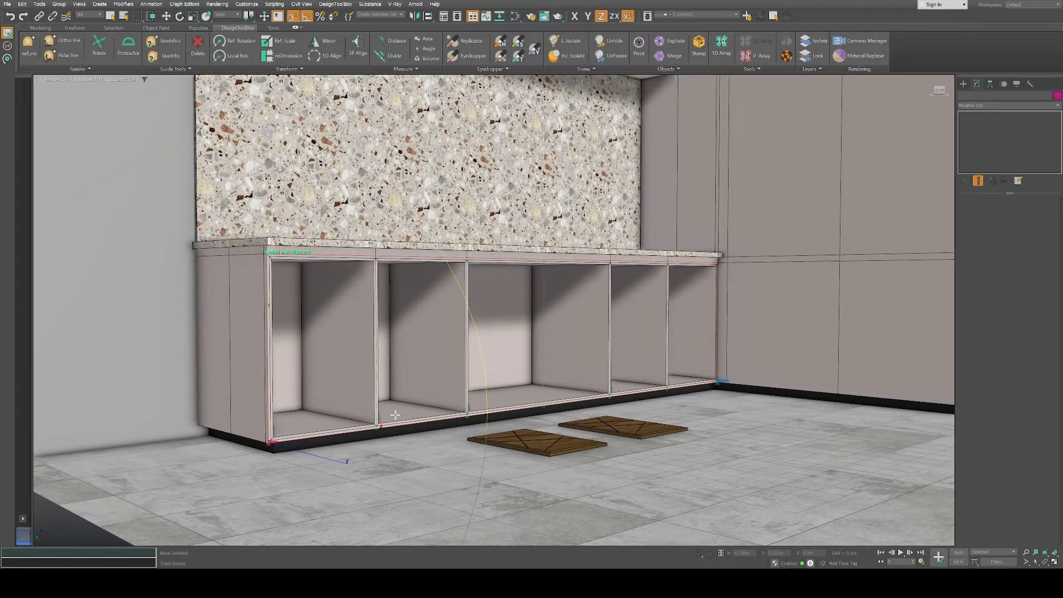
{"action": "left_click", "coordinate": [260, 430]}
{"action": "left_click", "coordinate": [297, 436]}
{"action": "left_click", "coordinate": [412, 354], "text": "ctrl"}
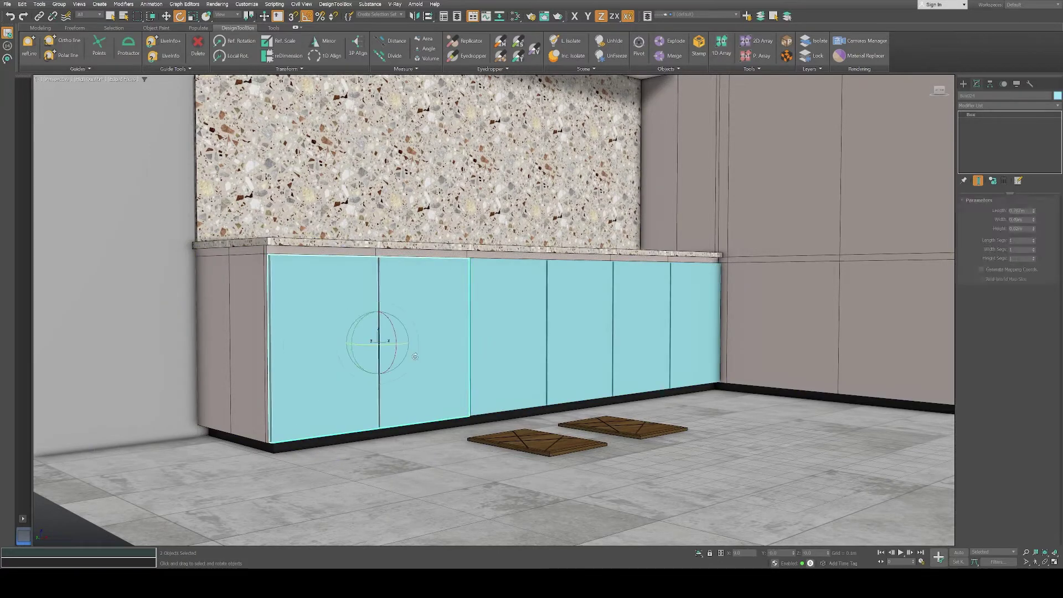
Delete the two left cyan doors and pick the patterned wooden floor panel as source.
{"action": "key", "text": "Delete"}
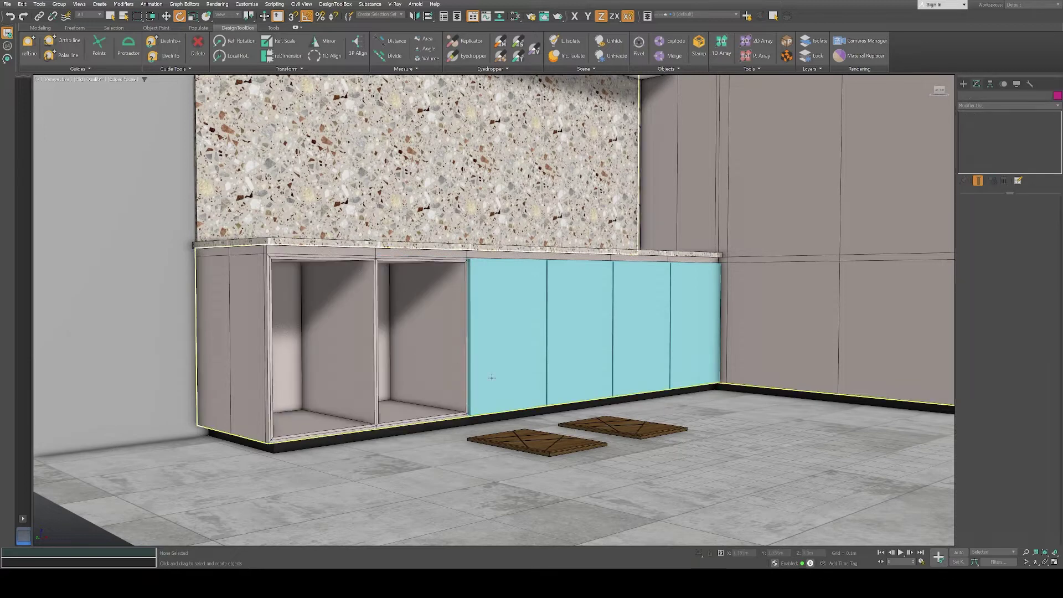
{"action": "left_click", "coordinate": [654, 431]}
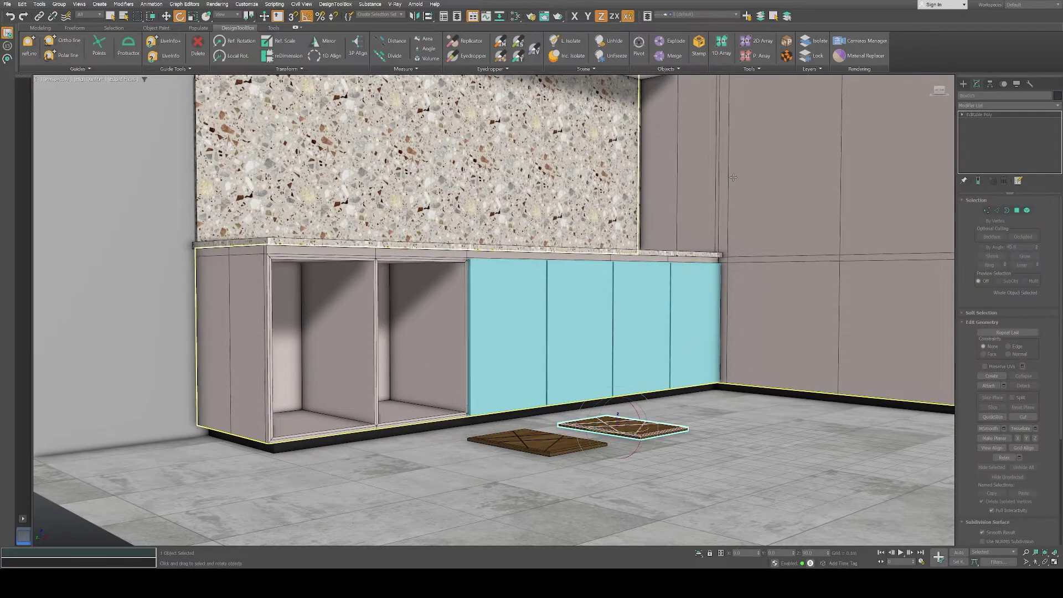
{"action": "key", "text": "w"}
{"action": "key", "text": "s"}
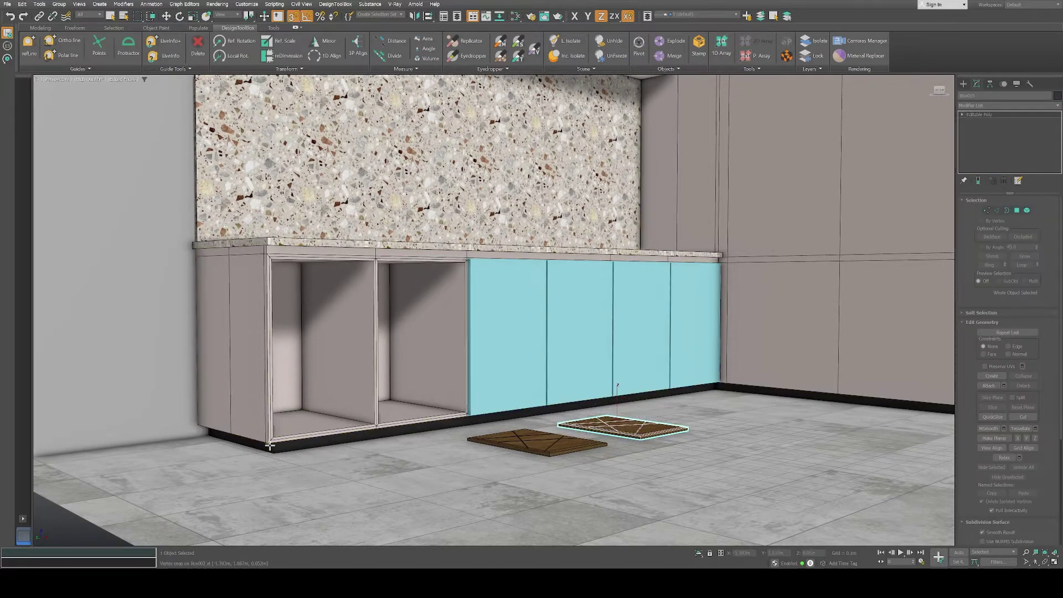
Create two patterned wooden doors across the two leftmost base cabinet openings.
{"action": "left_click_drag", "start_coordinate": [269, 445], "coordinate": [264, 252]}
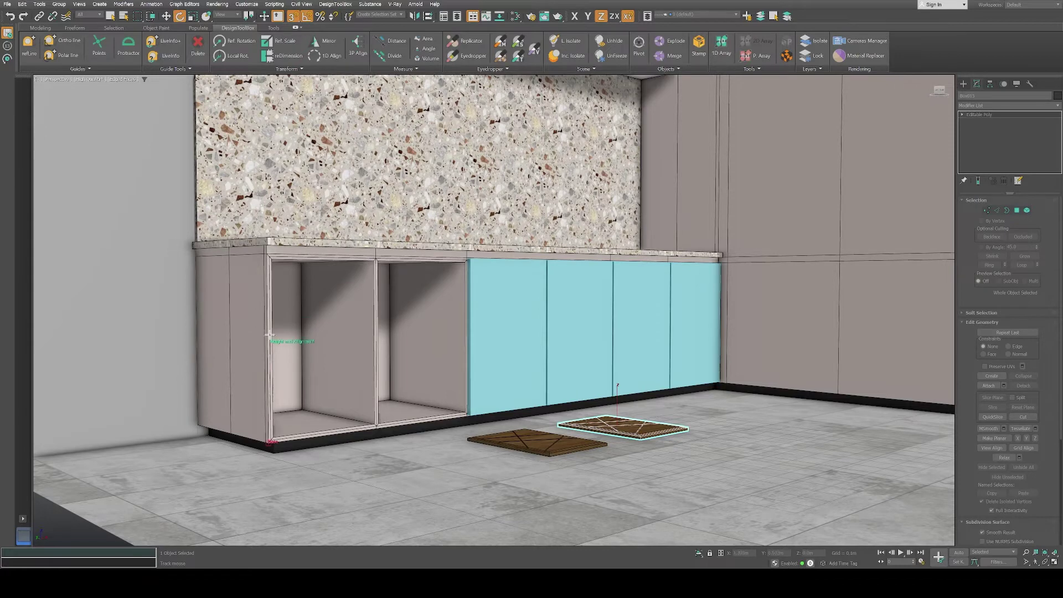
{"action": "left_click", "coordinate": [264, 252]}
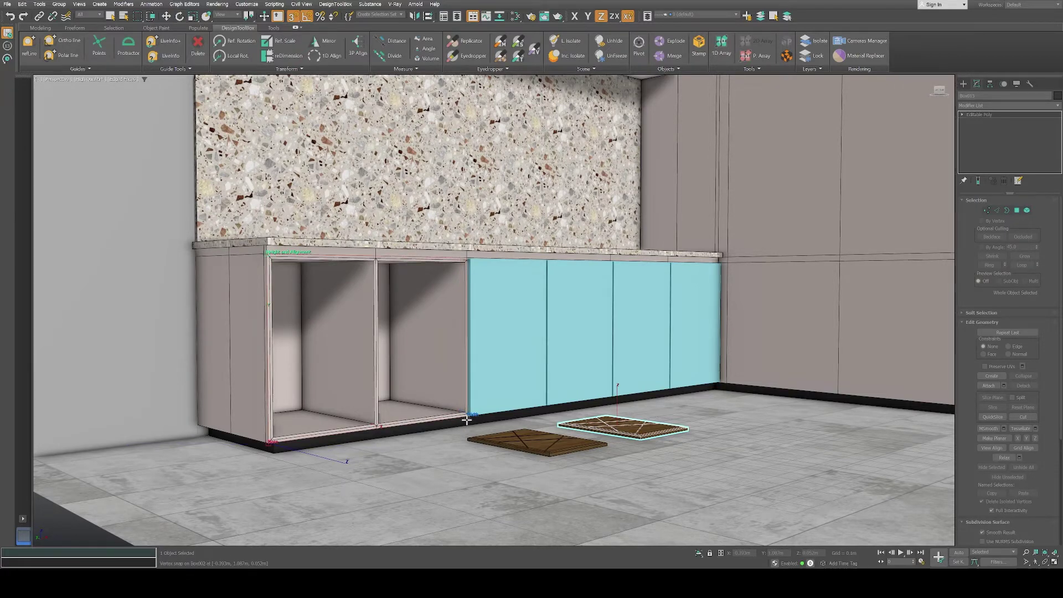
{"action": "left_click", "coordinate": [467, 419]}
{"action": "left_click", "coordinate": [270, 442]}
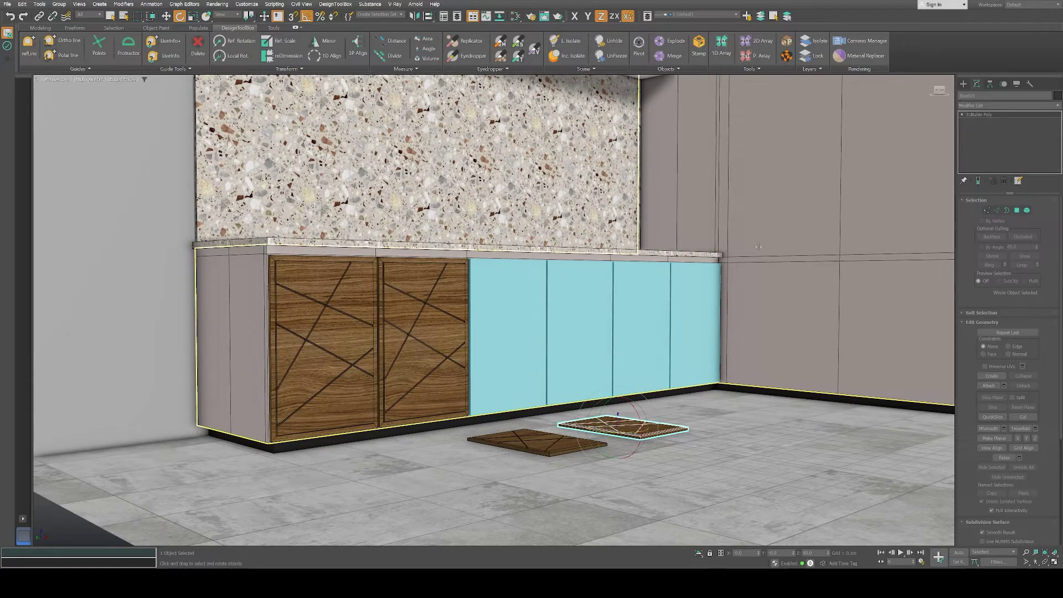
{"action": "scroll", "coordinate": [681, 316], "scroll_direction": "up", "scroll_amount": 5}
{"action": "mouse_move", "coordinate": [575, 347]}
{"action": "middle_mouse_down", "text": "alt"}
{"action": "mouse_move", "coordinate": [612, 347]}
{"action": "mouse_move", "coordinate": [598, 326]}
{"action": "mouse_move", "coordinate": [511, 335]}
{"action": "mouse_move", "coordinate": [455, 286]}
{"action": "middle_mouse_up", "text": "alt"}
Lay out a panel from the lower wall's bottom corner, then cancel the unfinished layout.
{"action": "key", "text": "s"}
{"action": "left_click", "coordinate": [333, 445]}
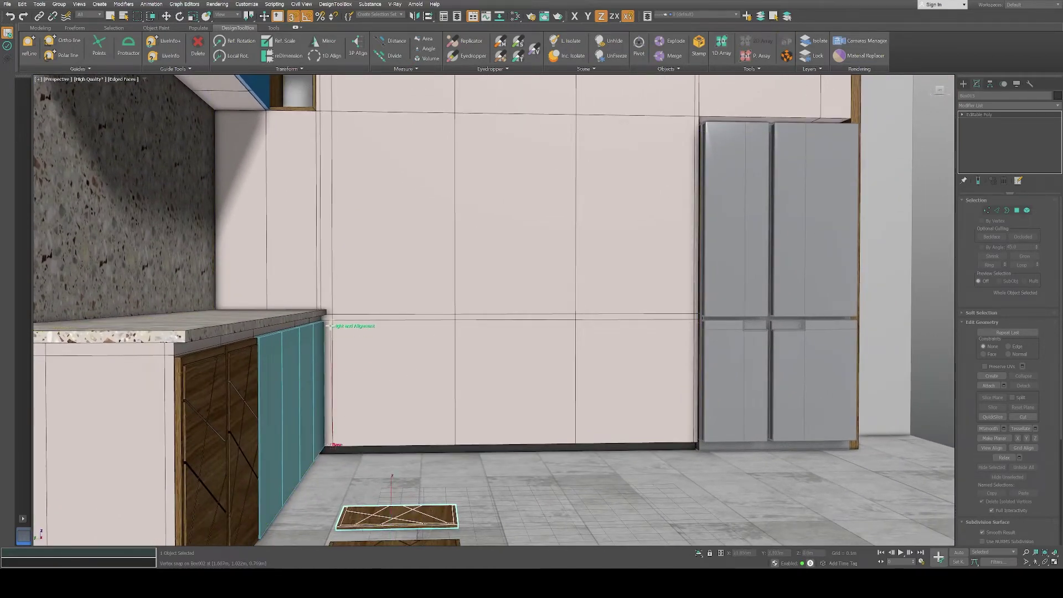
{"action": "left_click", "coordinate": [333, 317]}
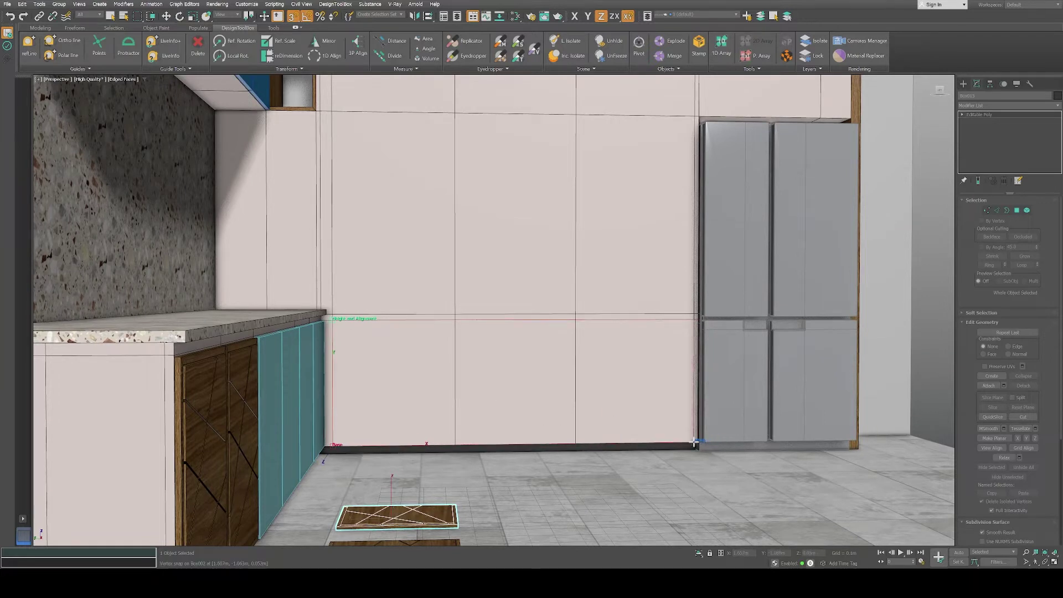
{"action": "left_click", "coordinate": [694, 441]}
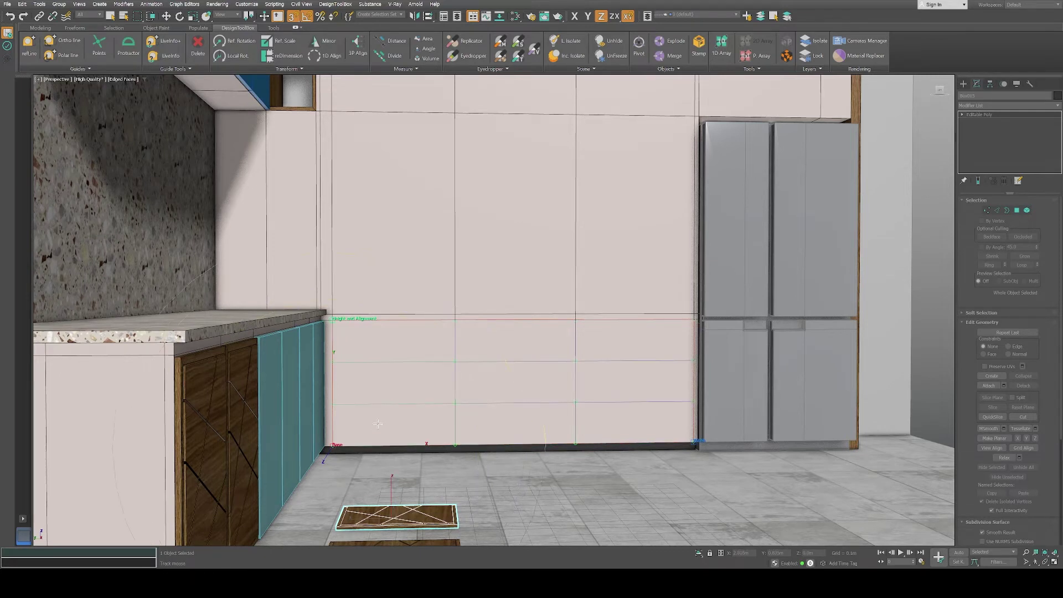
{"action": "left_click", "coordinate": [360, 430]}
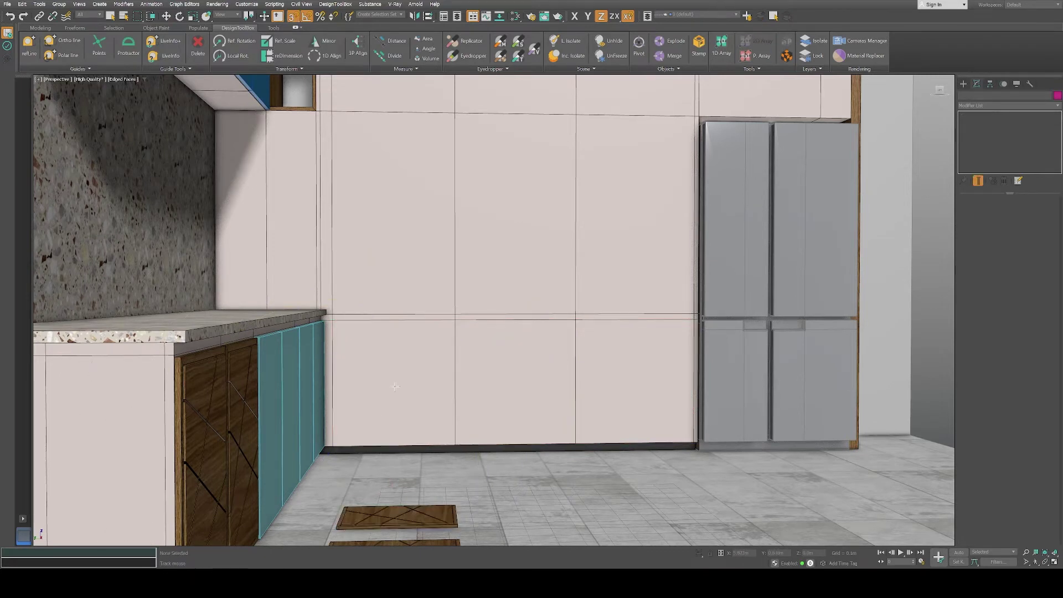
Create a 3-column by 4-row drawer grid from wall corner to counter height and fridge edge.
{"action": "left_click", "coordinate": [333, 445]}
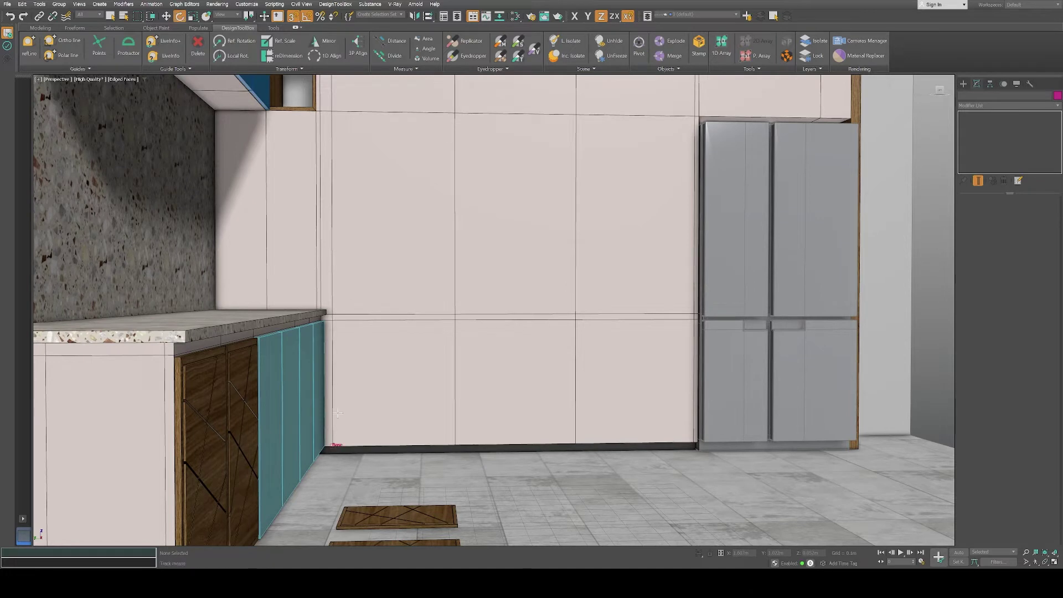
{"action": "left_click", "coordinate": [334, 319]}
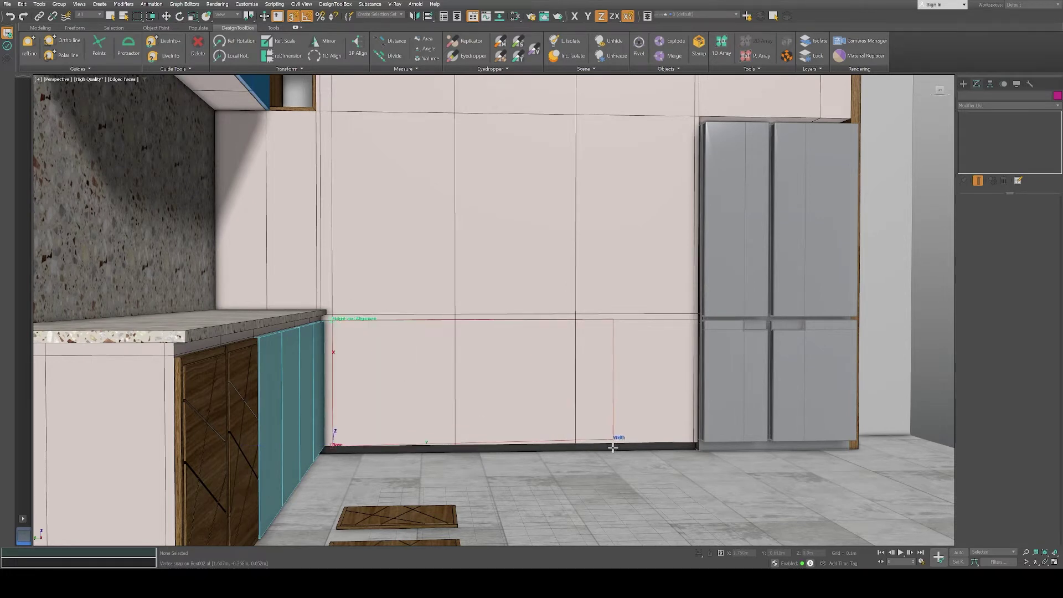
{"action": "left_click", "coordinate": [693, 443]}
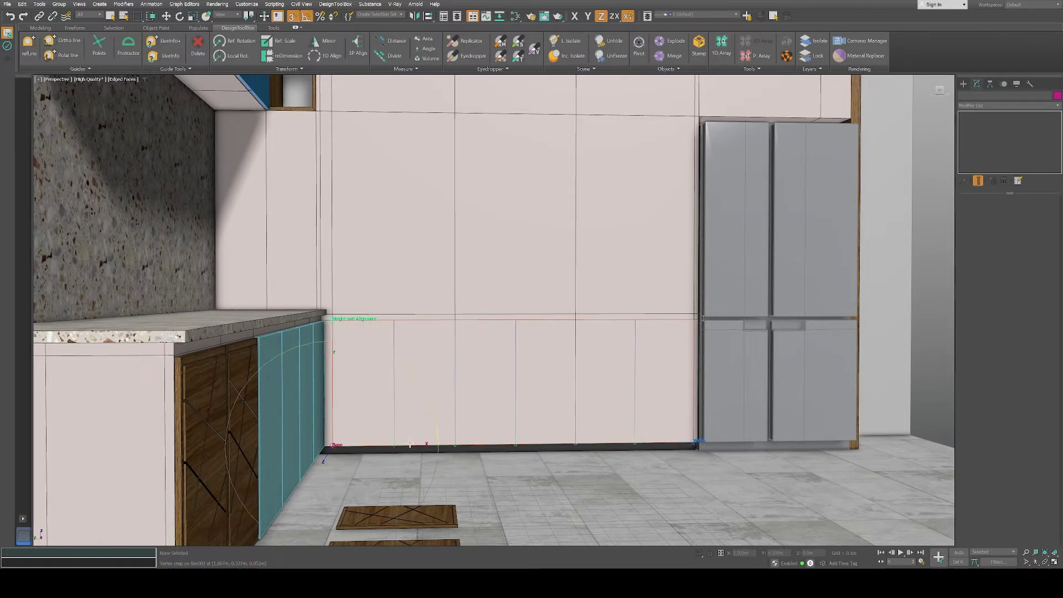
{"action": "left_click", "coordinate": [385, 442]}
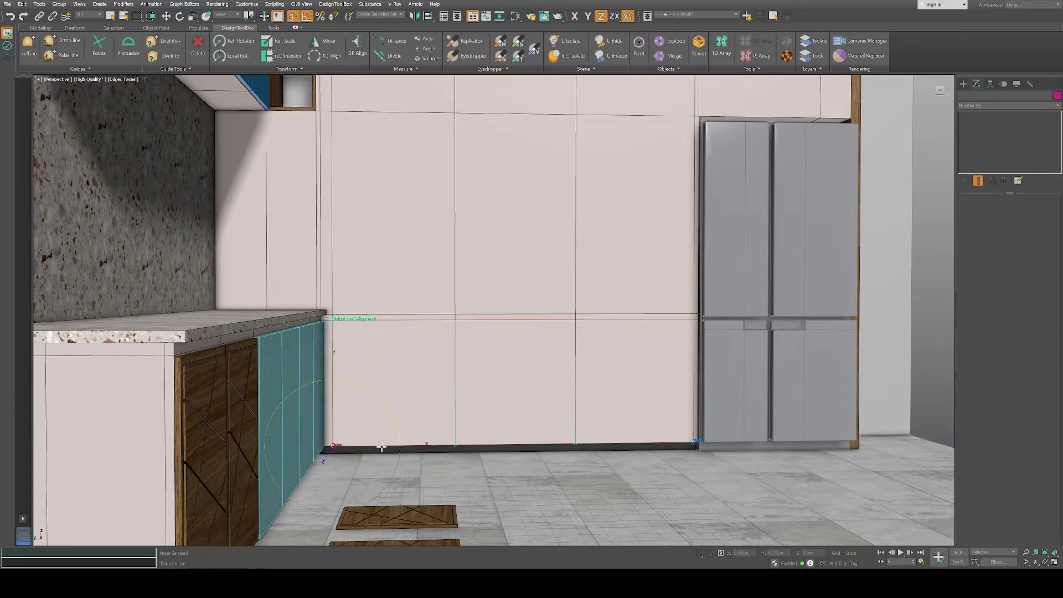
{"action": "left_click", "coordinate": [385, 434]}
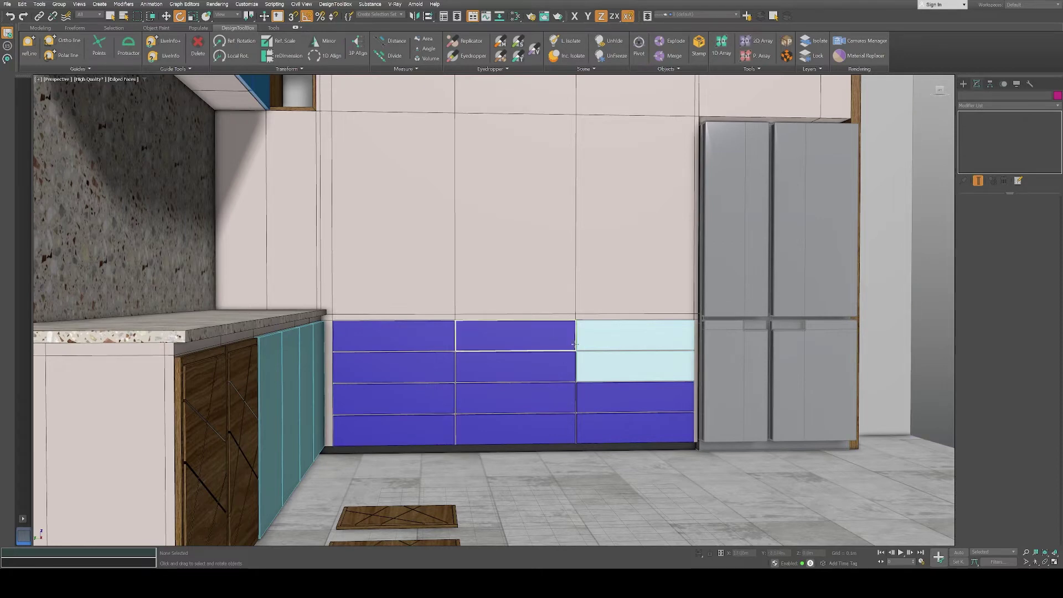
{"action": "middle_click_drag", "start_coordinate": [623, 264], "coordinate": [581, 404]}
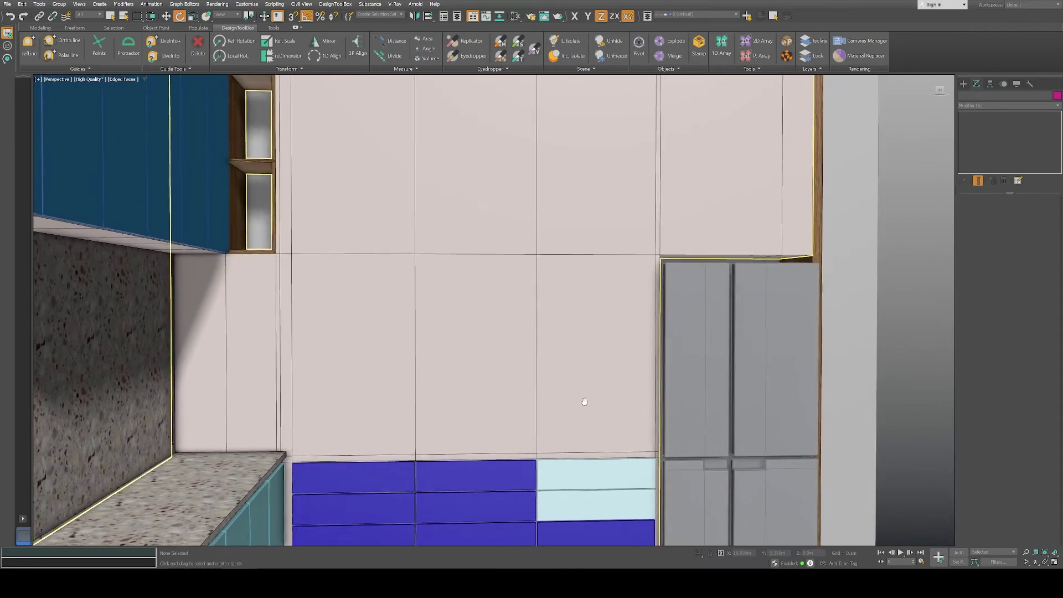
Panel the tall cabinet front above the blue drawers with three purple doors.
{"action": "left_click", "coordinate": [783, 43]}
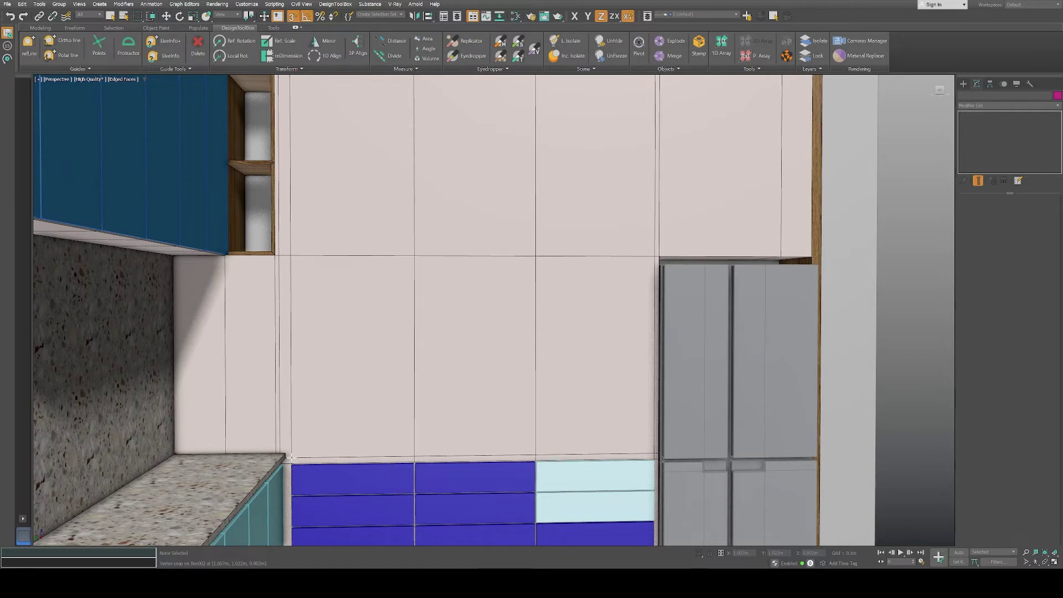
{"action": "left_click", "coordinate": [291, 457]}
{"action": "left_click", "coordinate": [290, 254]}
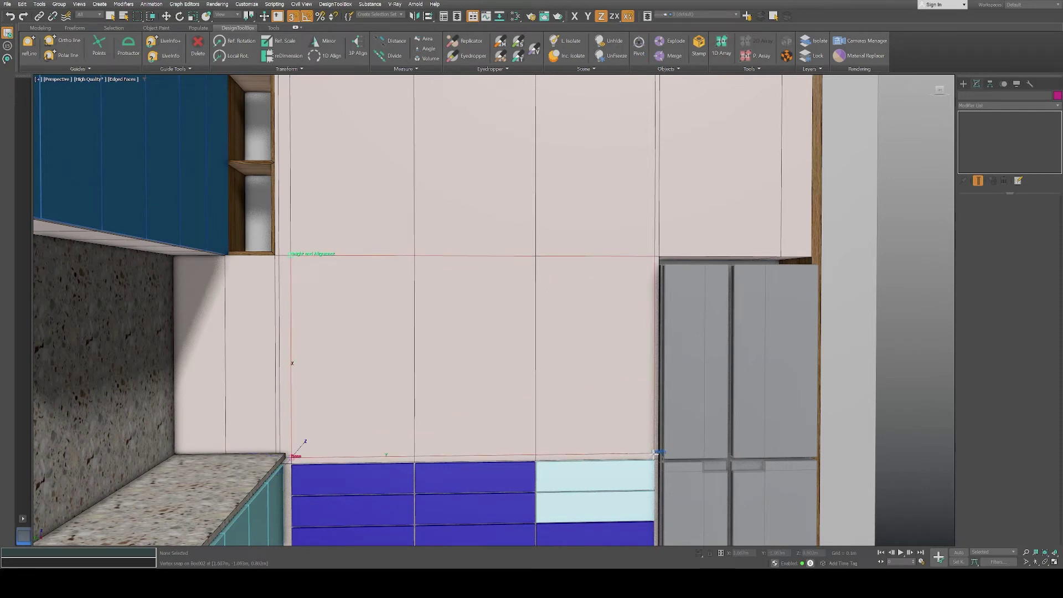
{"action": "left_click", "coordinate": [656, 453]}
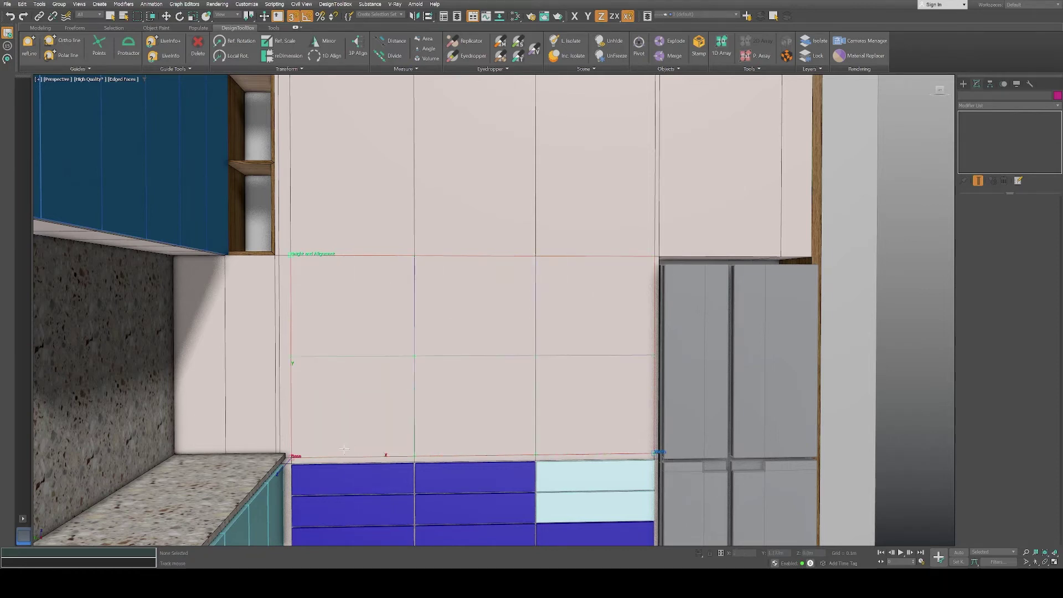
{"action": "left_click", "coordinate": [332, 465]}
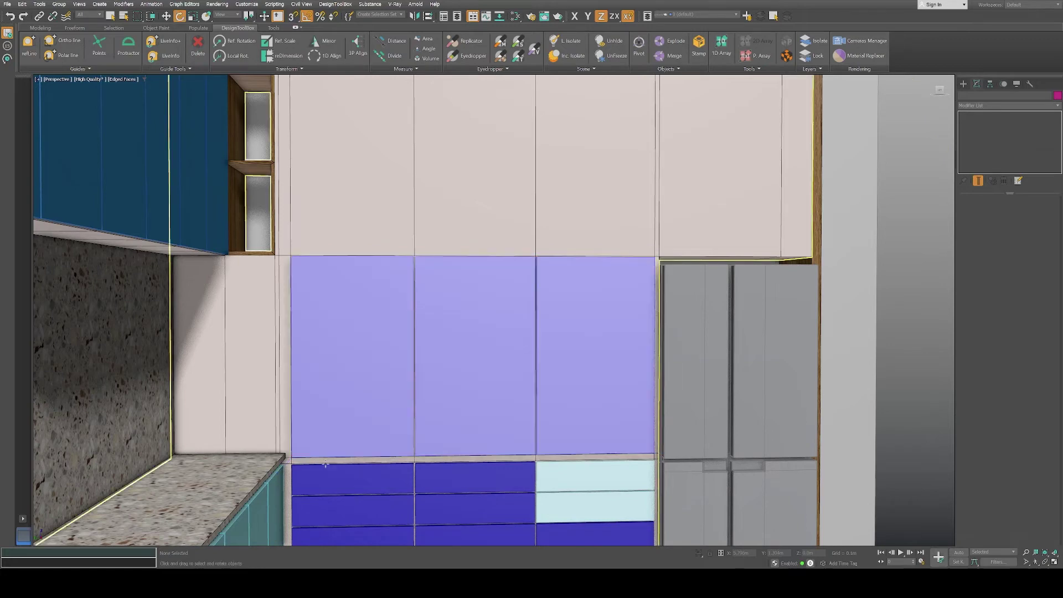
{"action": "mouse_move", "coordinate": [356, 467]}
{"action": "middle_mouse_down", "text": "alt"}
{"action": "mouse_move", "coordinate": [517, 230]}
{"action": "mouse_move", "coordinate": [501, 376]}
{"action": "middle_mouse_up", "text": "alt"}
Build a two-by-three grid of six pink panels above the lavender doors.
{"action": "left_click", "coordinate": [769, 57]}
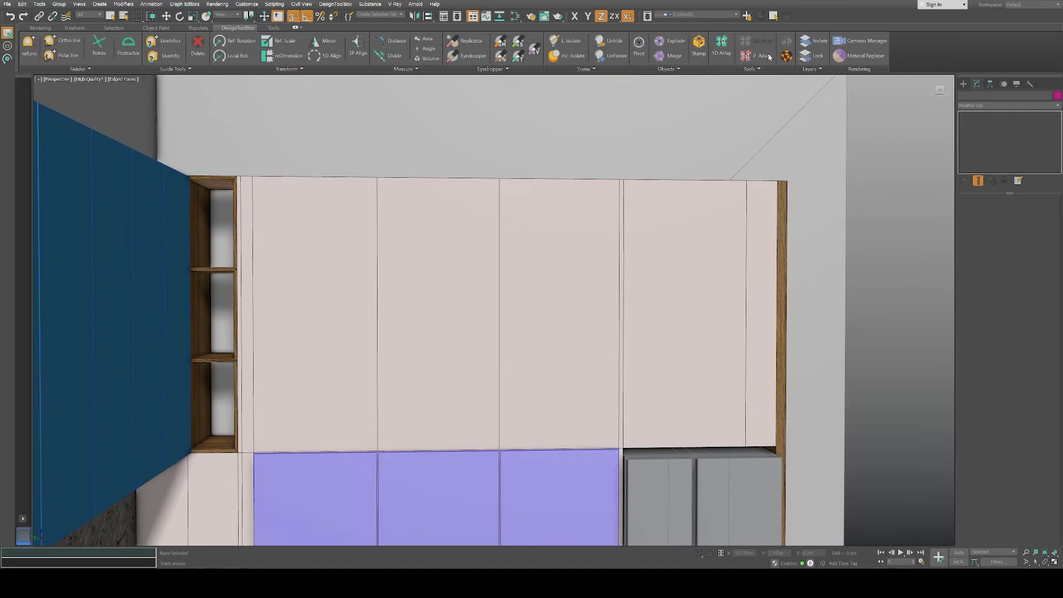
{"action": "left_click", "coordinate": [253, 450]}
{"action": "left_click", "coordinate": [253, 175]}
{"action": "left_click", "coordinate": [500, 449]}
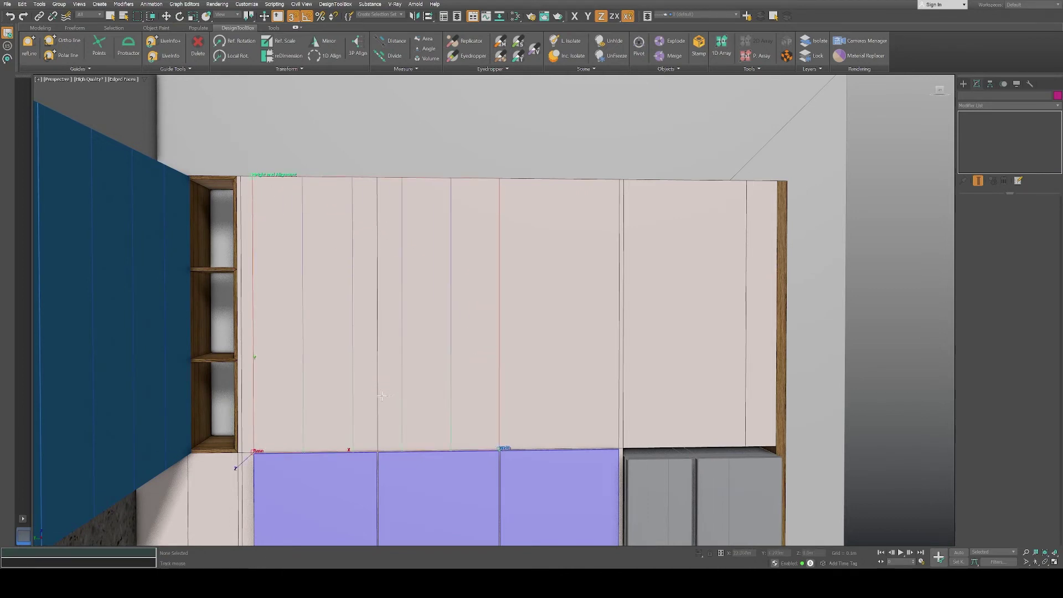
{"action": "left_click", "coordinate": [312, 373]}
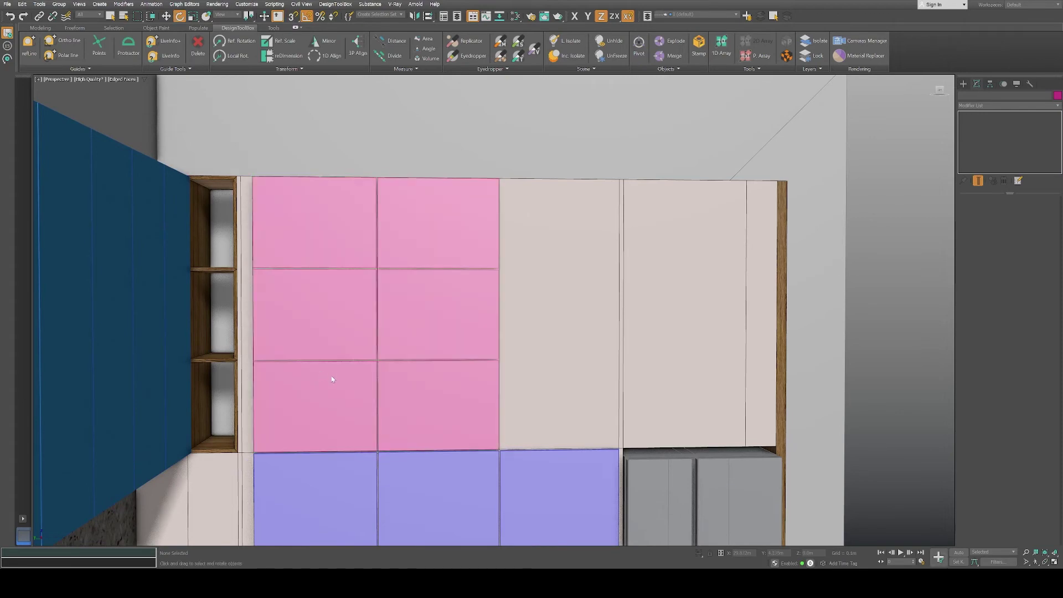
{"action": "mouse_move", "coordinate": [532, 349]}
{"action": "middle_mouse_down", "text": "alt"}
{"action": "mouse_move", "coordinate": [493, 351]}
{"action": "mouse_move", "coordinate": [515, 314]}
{"action": "mouse_move", "coordinate": [532, 323]}
{"action": "middle_mouse_up", "text": "alt"}
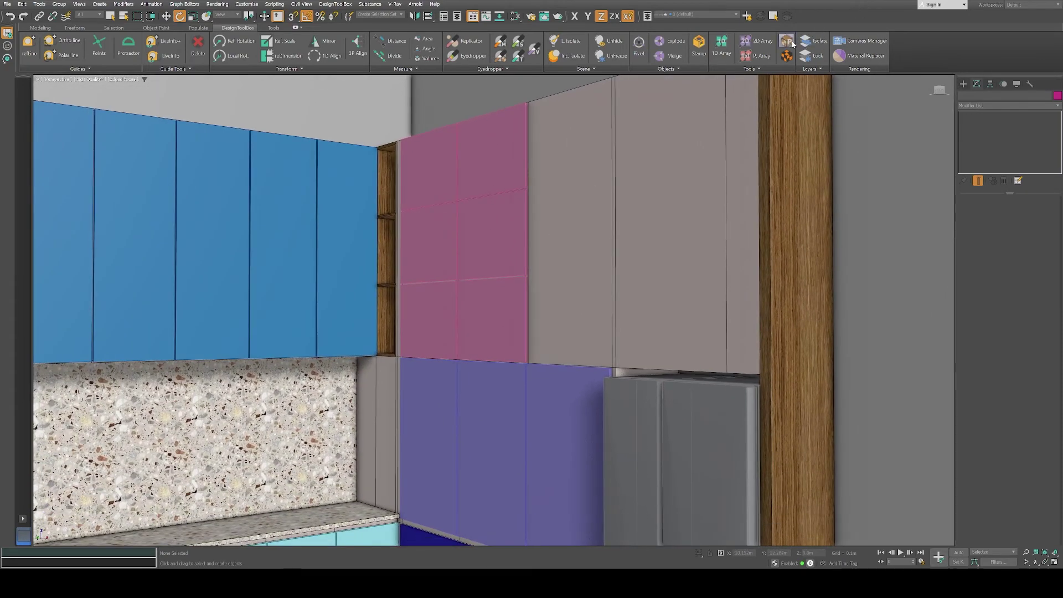
Fill the narrow upper cabinet beside the pink grid with four stacked beige panels.
{"action": "key", "text": "s"}
{"action": "scroll", "coordinate": [530, 360], "scroll_direction": "up", "scroll_amount": 2}
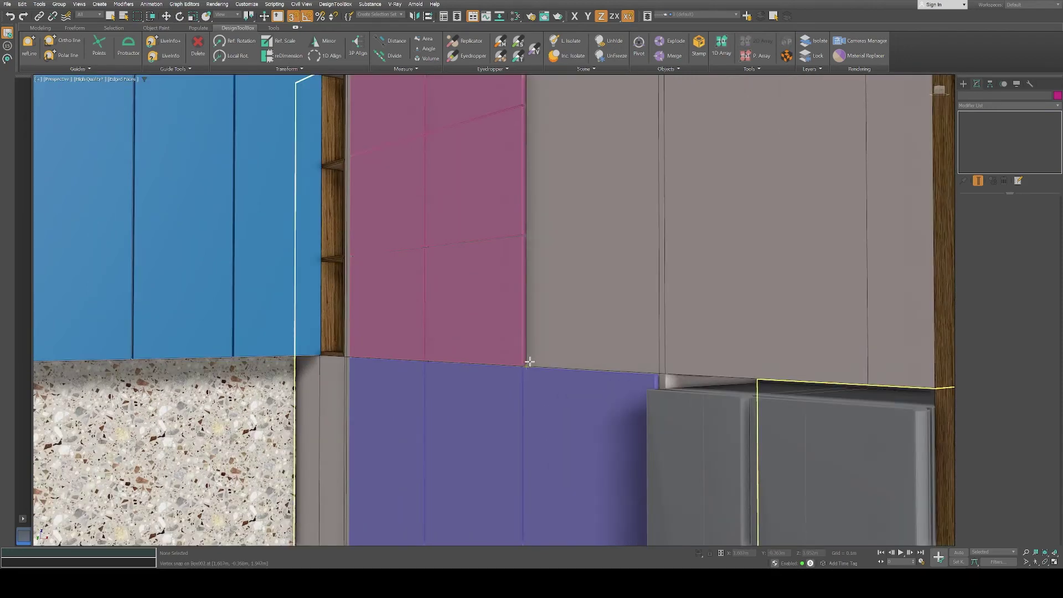
{"action": "scroll", "coordinate": [530, 361], "scroll_direction": "down", "scroll_amount": 3}
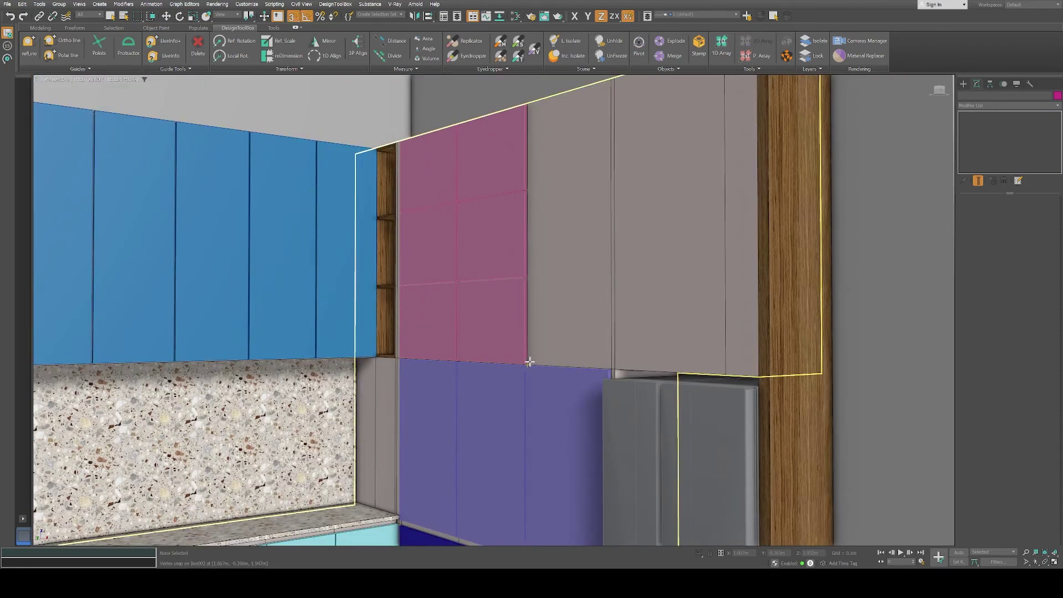
{"action": "left_click", "coordinate": [529, 102]}
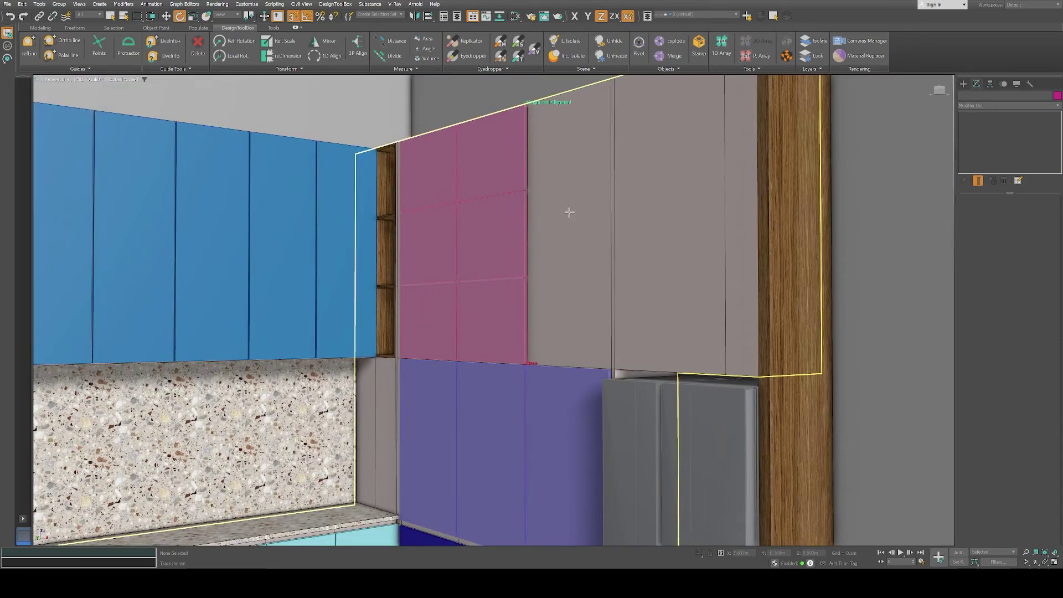
{"action": "left_click", "coordinate": [612, 367]}
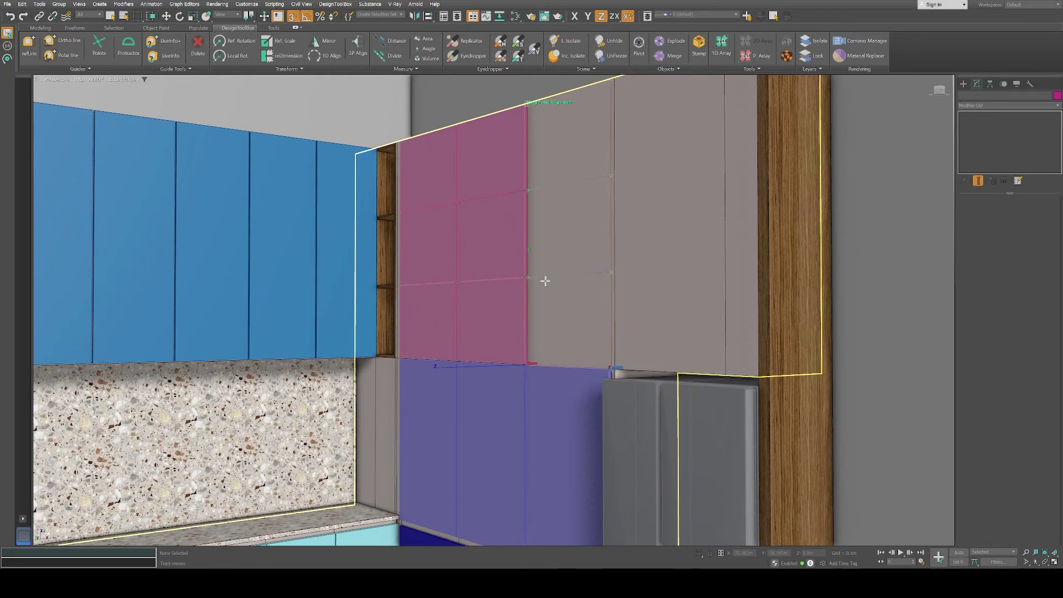
{"action": "left_click", "coordinate": [544, 258]}
{"action": "key", "text": "e"}
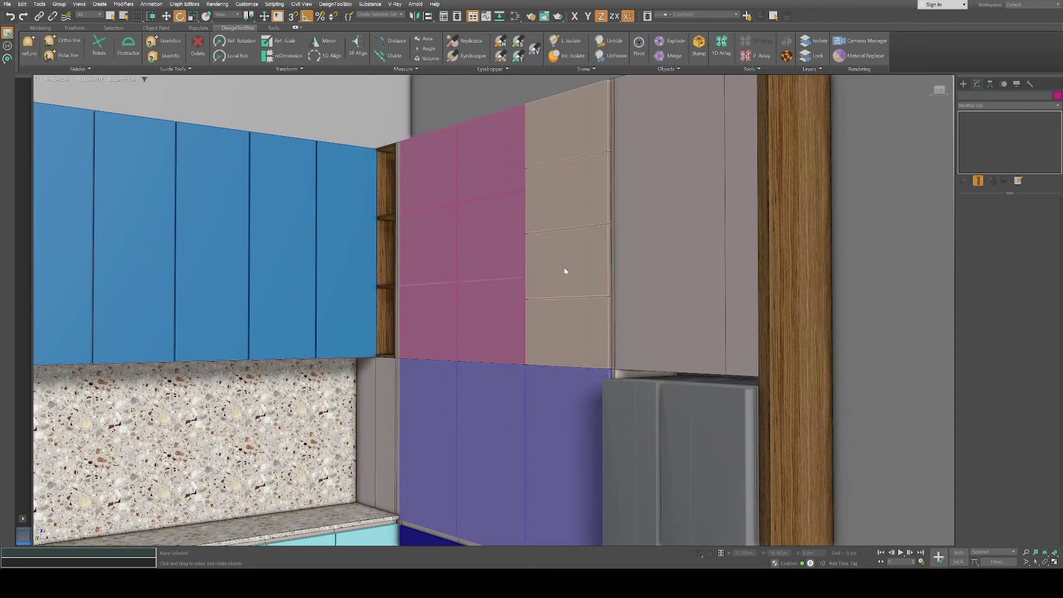
{"action": "scroll", "coordinate": [567, 262], "scroll_direction": "down", "scroll_amount": 4}
{"action": "scroll", "coordinate": [488, 366], "scroll_direction": "down", "scroll_amount": 3}
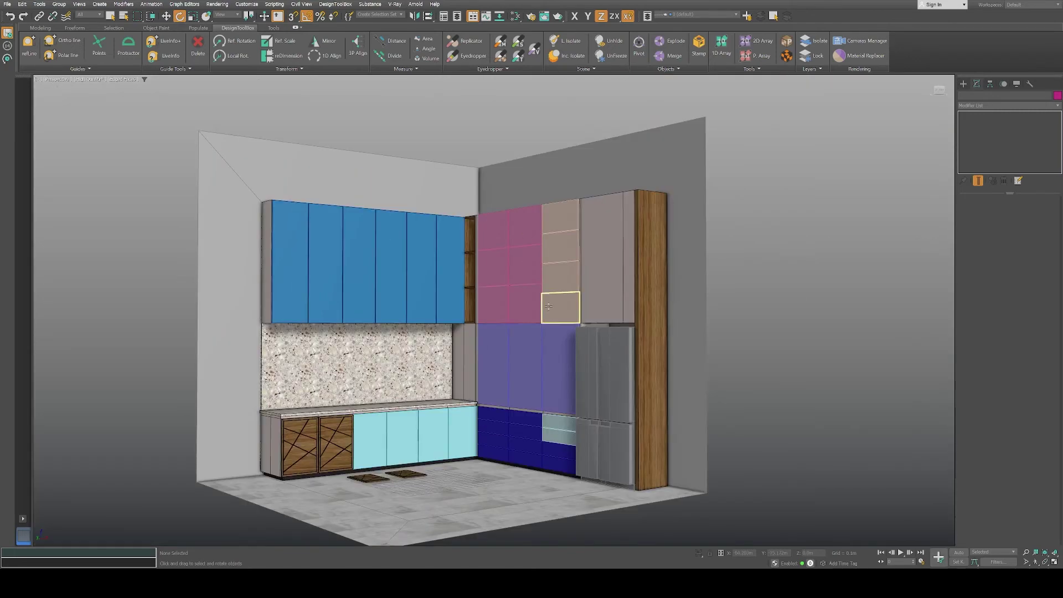
Using the floor mat as source, create a wooden X-pattern door in the upper-right slot.
{"action": "left_click", "coordinate": [406, 472]}
{"action": "left_click", "coordinate": [370, 478]}
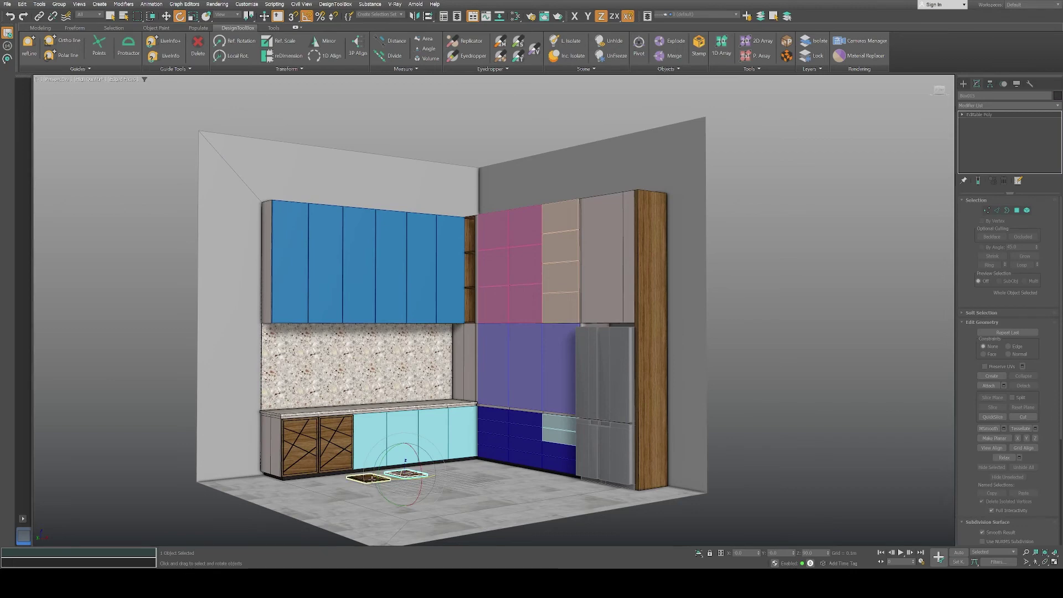
{"action": "left_click", "coordinate": [786, 40]}
{"action": "scroll", "coordinate": [582, 322], "scroll_direction": "up", "scroll_amount": 5}
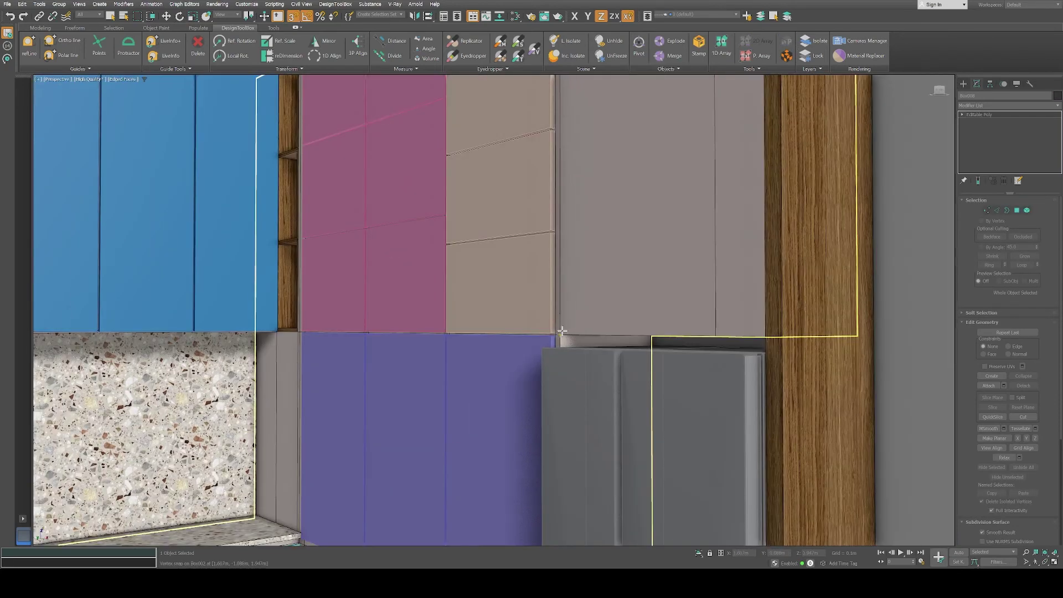
{"action": "scroll", "coordinate": [563, 330], "scroll_direction": "down", "scroll_amount": 1}
{"action": "scroll", "coordinate": [563, 316], "scroll_direction": "down", "scroll_amount": 1}
{"action": "left_click", "coordinate": [562, 138]}
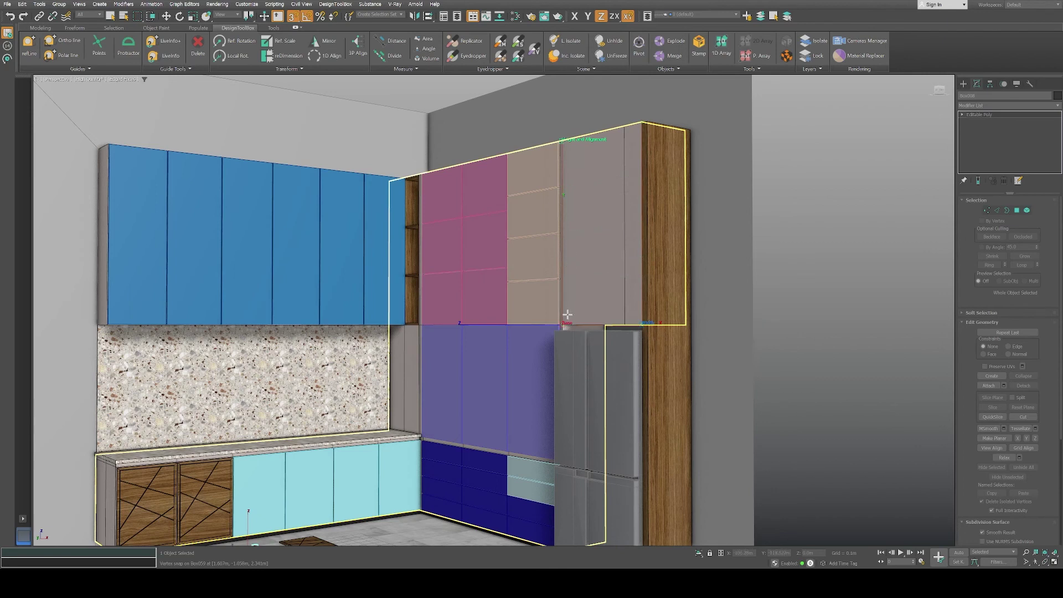
{"action": "left_click", "coordinate": [572, 313]}
Switch to the kitchen camera view and select all 35 coloured cabinet panels.
{"action": "left_click", "coordinate": [598, 319]}
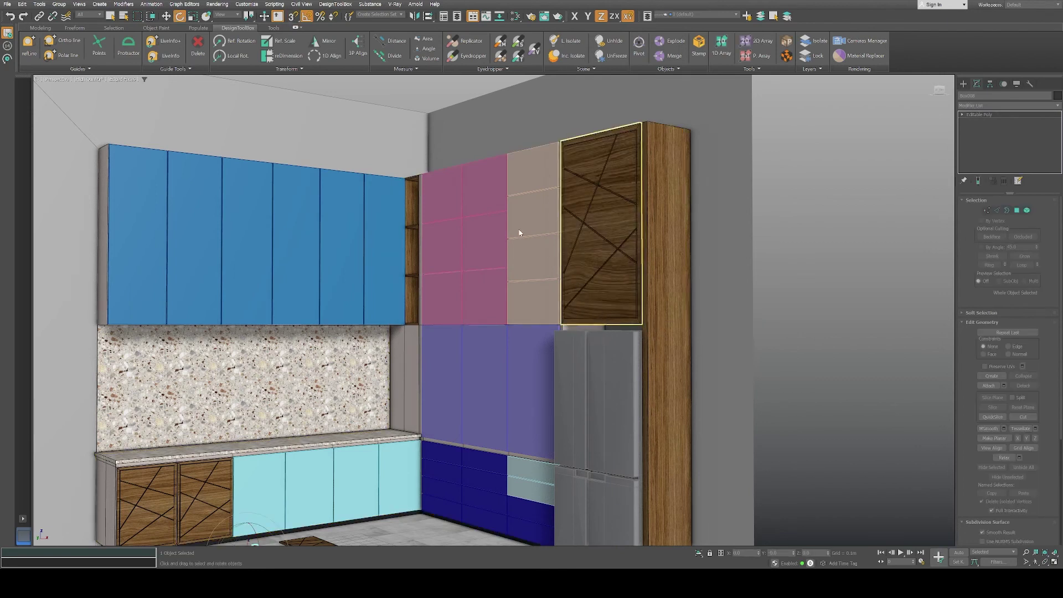
{"action": "key", "text": "c"}
{"action": "left_click", "coordinate": [656, 341]}
{"action": "key", "text": "ctrl+q"}
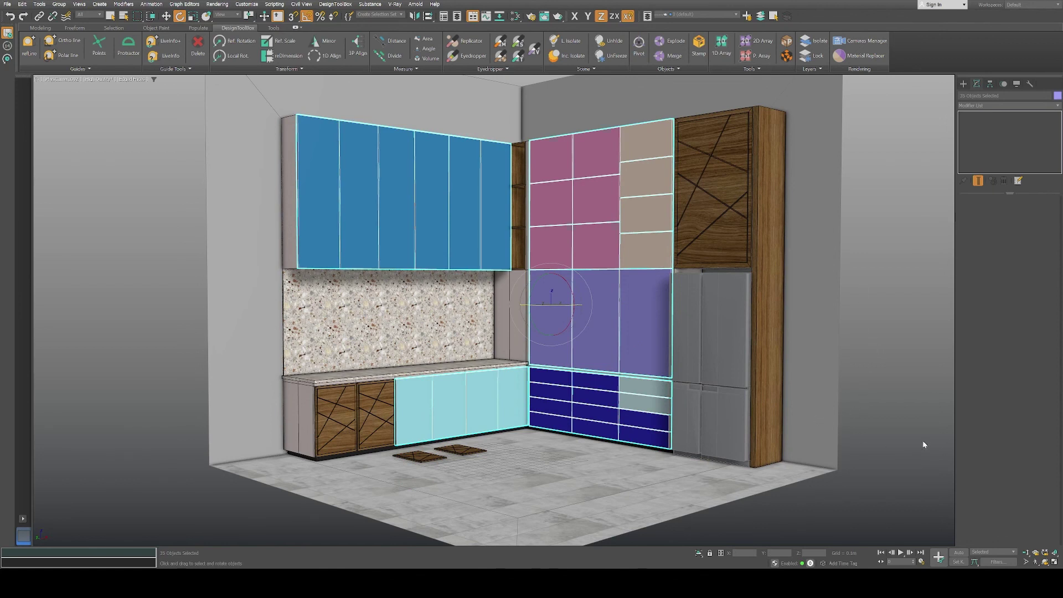
Turn the 35 selected panels plain light grey and deselect them.
{"action": "key", "text": "m"}
{"action": "left_click", "coordinate": [872, 316]}
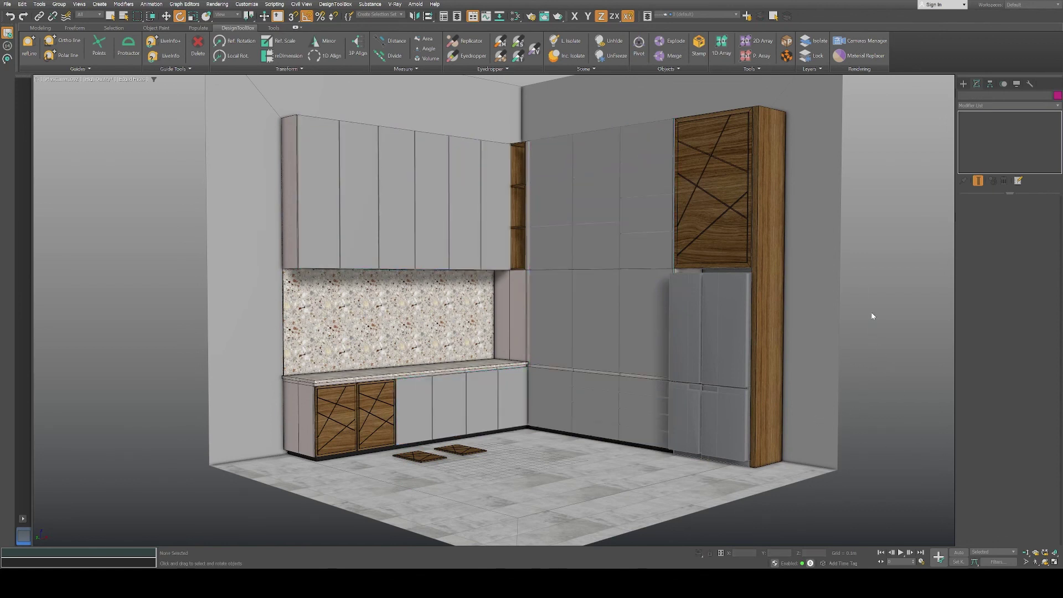